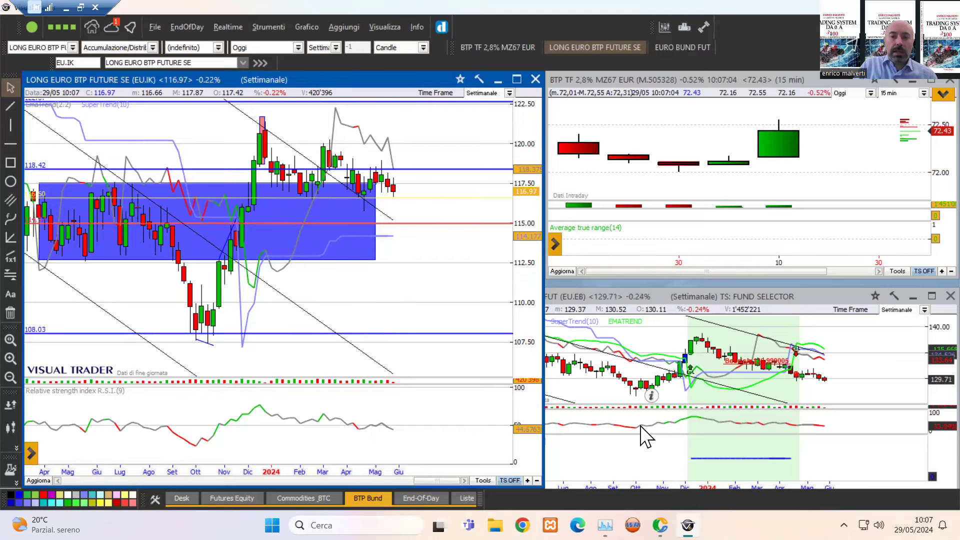
Step: Open the Commodities_BTC workspace and maximize the daily Bitcoin chart
left_click(613, 442)
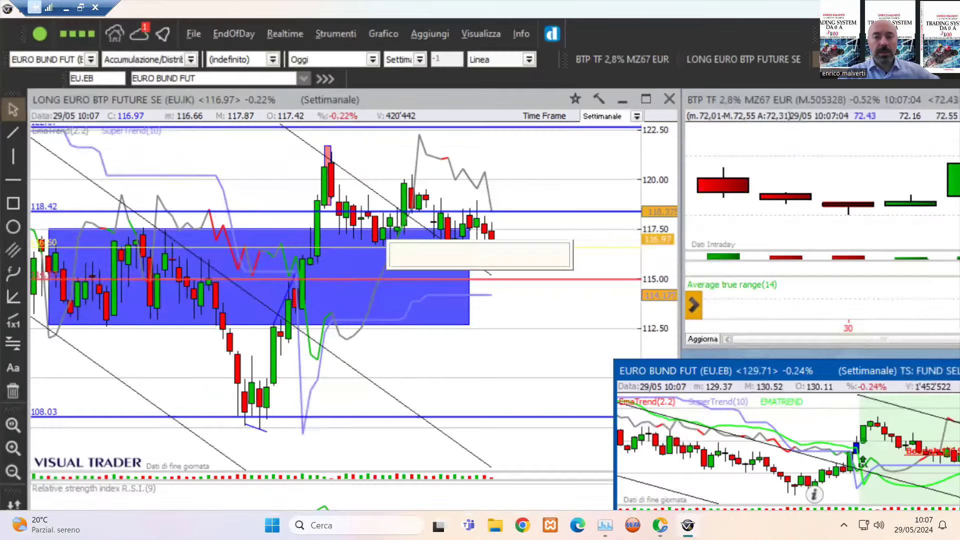
left_click(303, 499)
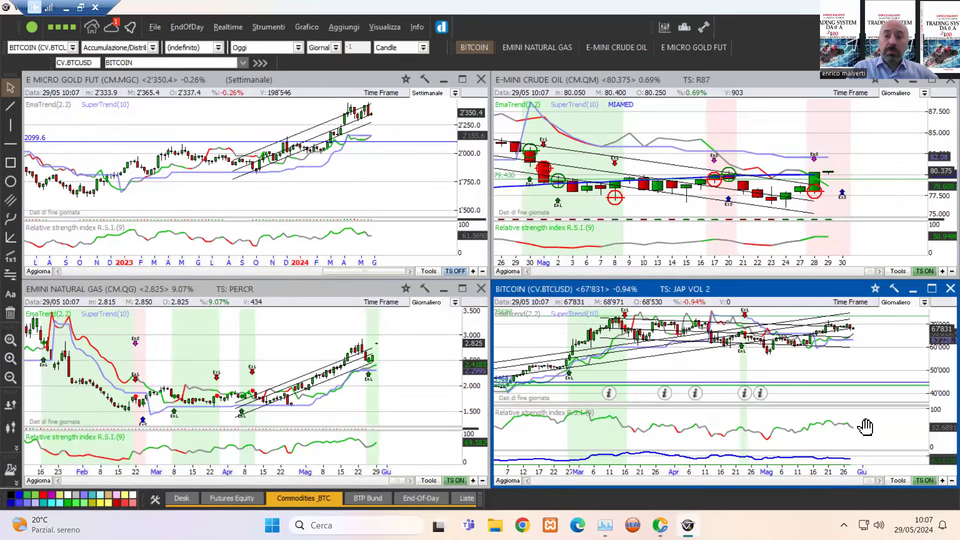
left_click(931, 289)
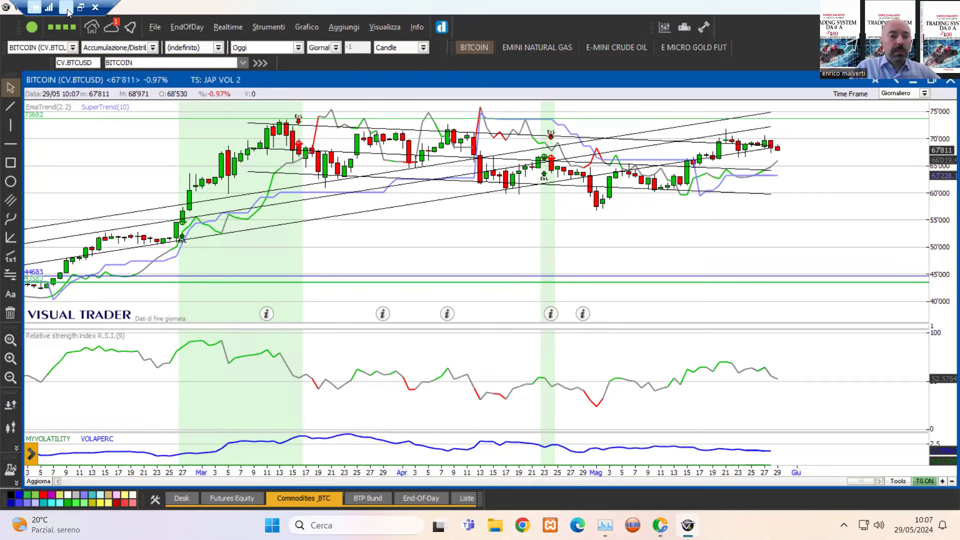
Step: Switch to the PTF MODELLO spreadsheet and change the FTSEMIB purchase price in cell C8 to "BUY >= 35245"
left_click(66, 7)
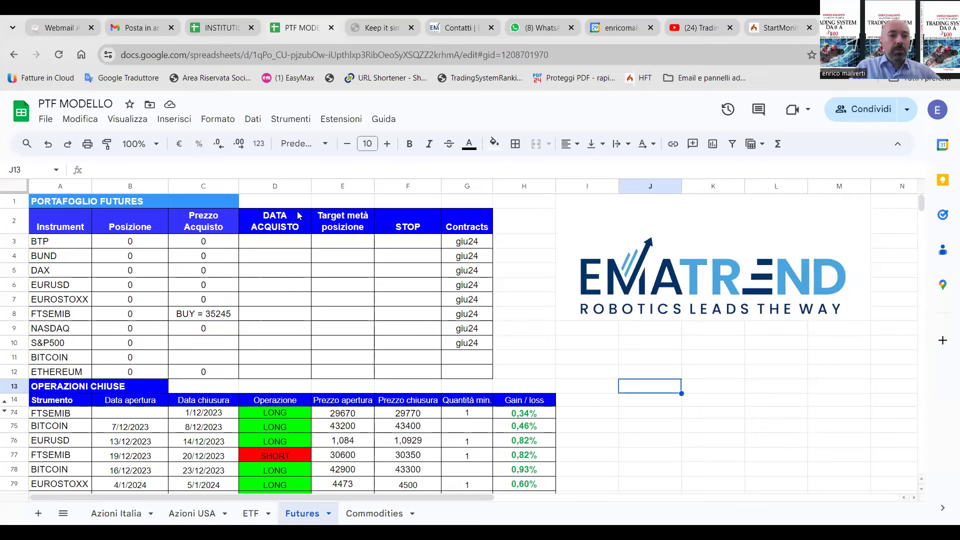
left_click(199, 319)
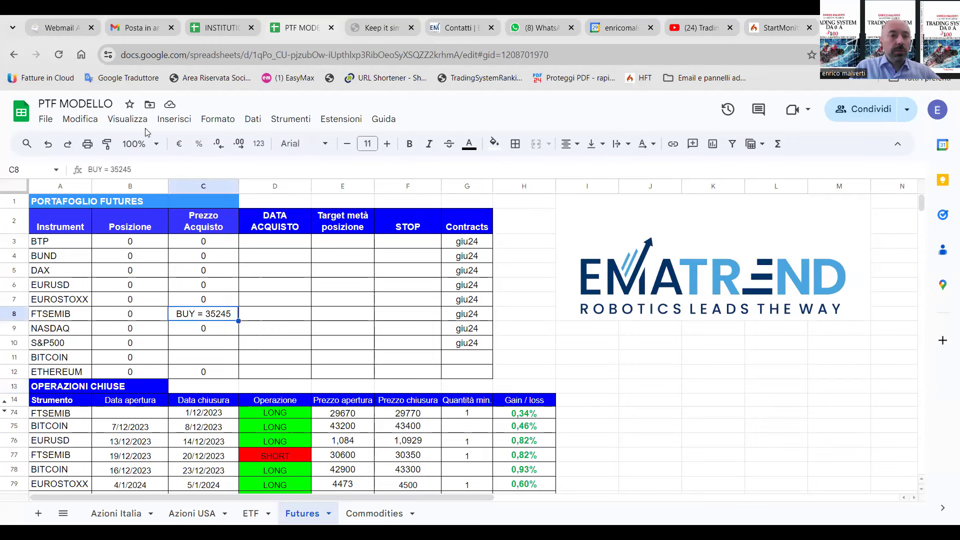
left_click(105, 170)
type(">")
left_click(254, 329)
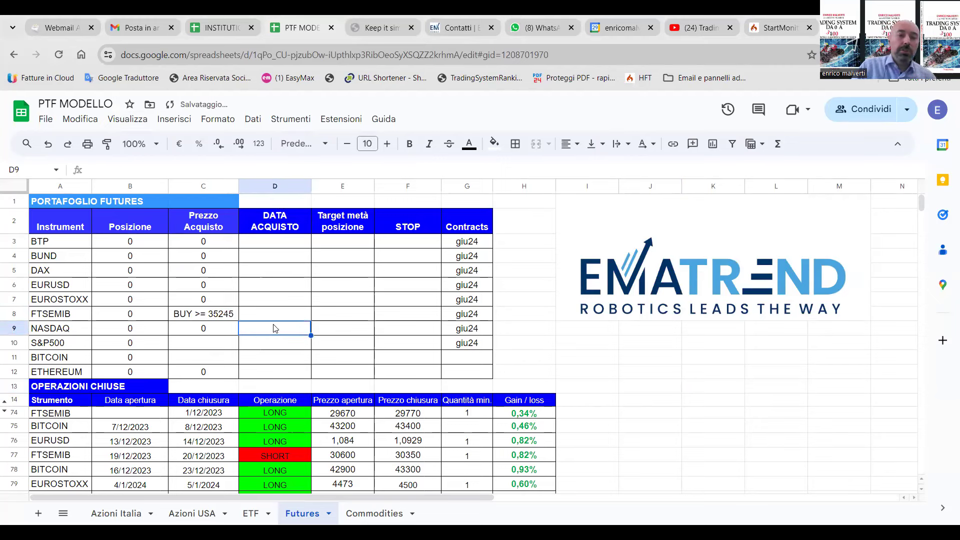
Step: Review the closed trades on the Futures sheet down to the latest May 2024 rows, checking their gain/loss, and return to the portfolio table
left_click(225, 315)
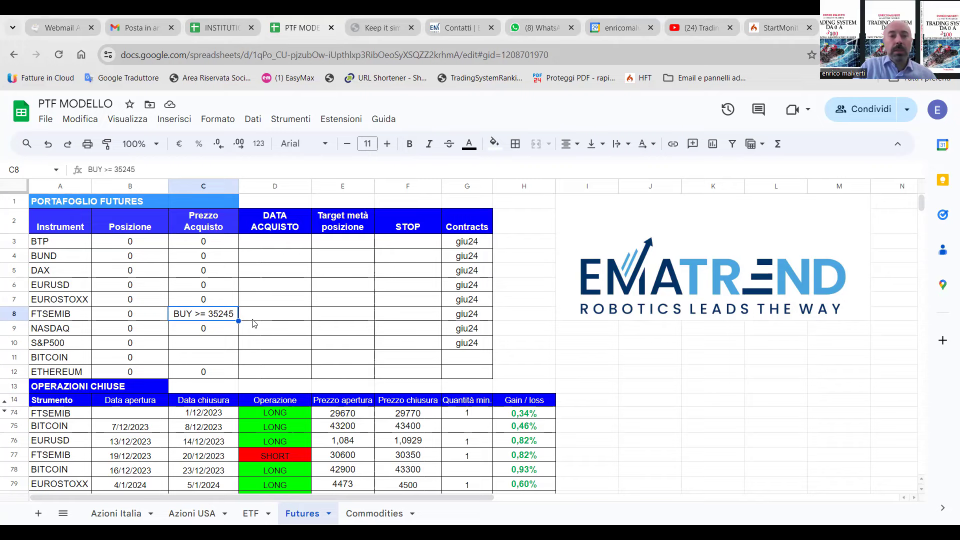
scroll(287, 340, "down", 3)
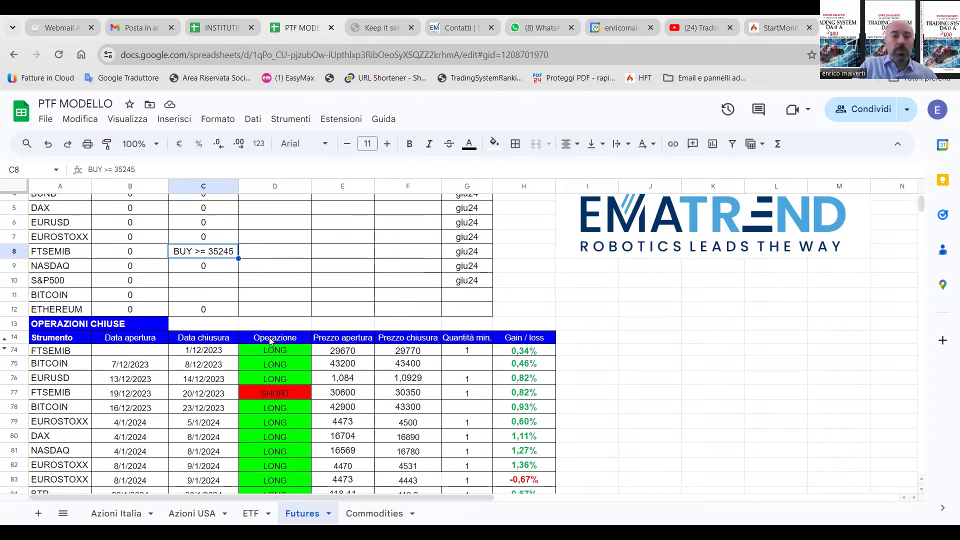
scroll(270, 343, "up", 2)
scroll(176, 356, "up", 2)
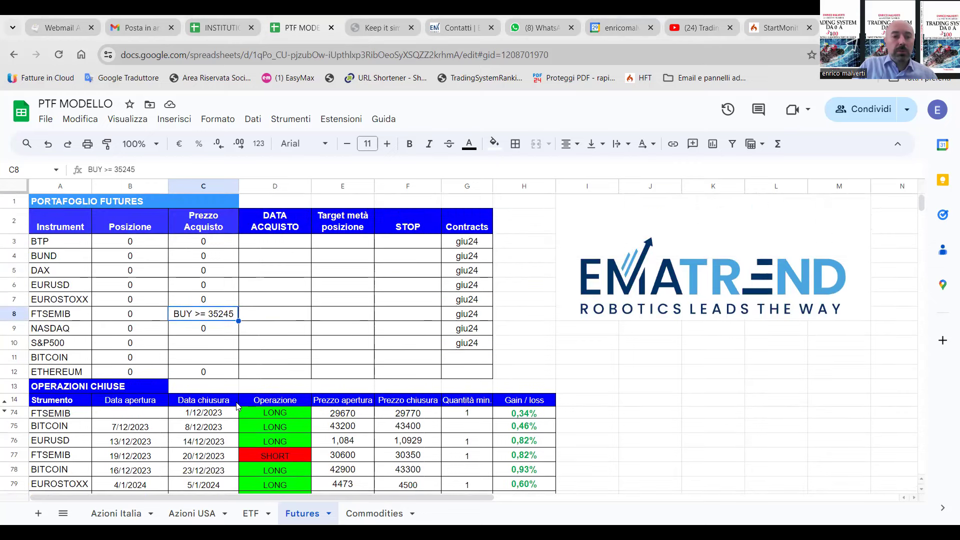
scroll(238, 407, "down", 2)
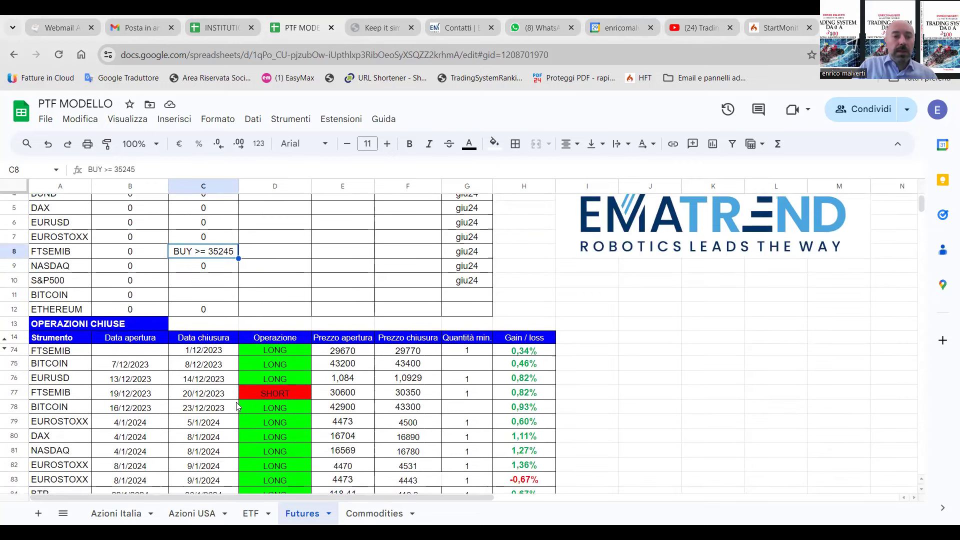
scroll(238, 406, "down", 3)
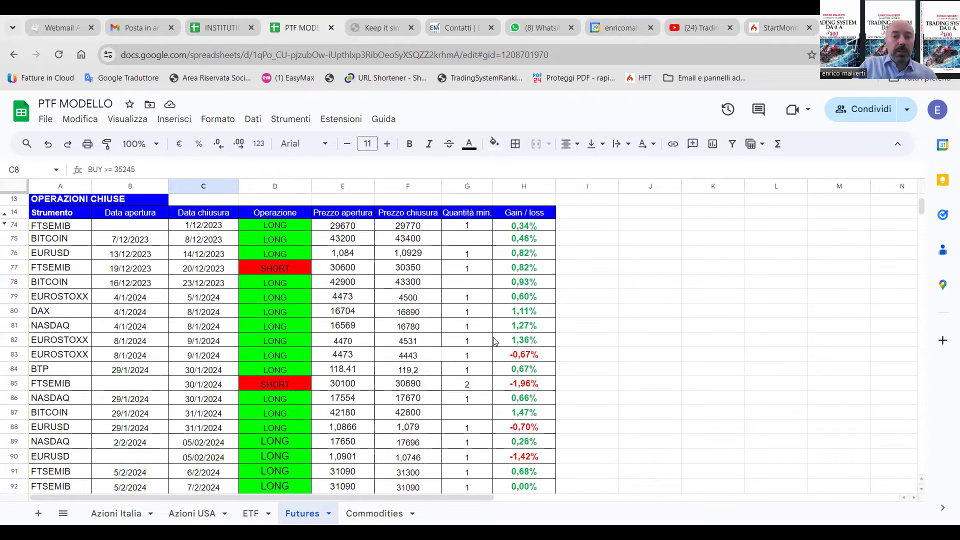
scroll(509, 326, "down", 10)
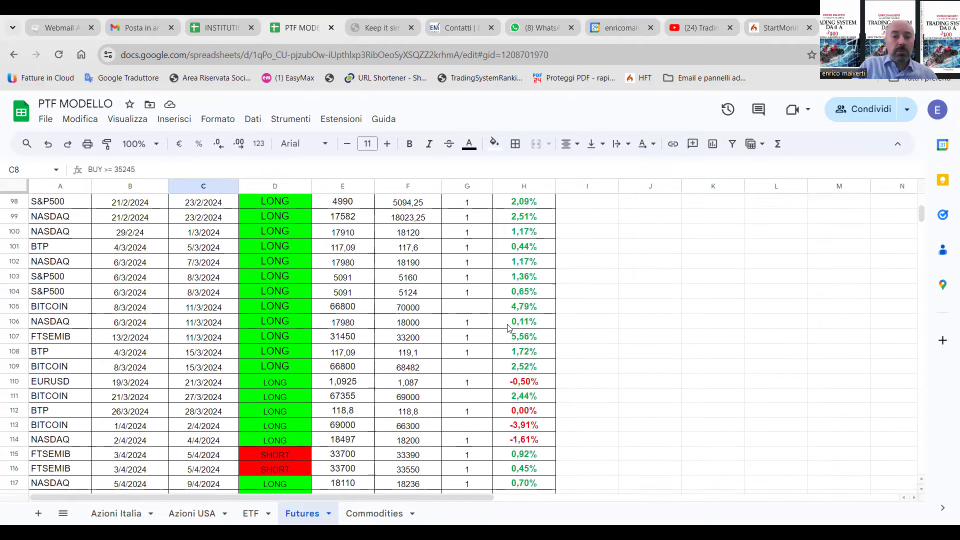
scroll(509, 328, "down", 6)
scroll(509, 328, "up", 3)
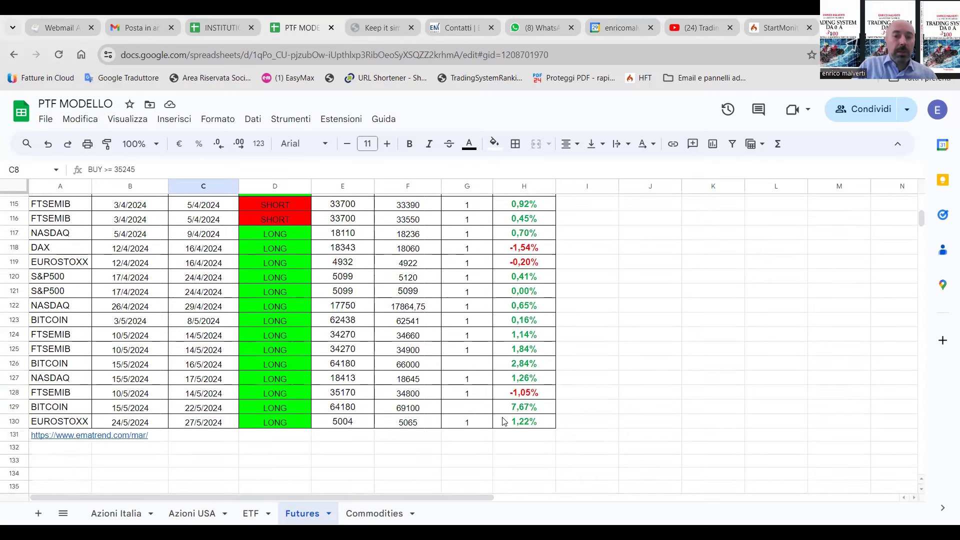
scroll(521, 395, "up", 2)
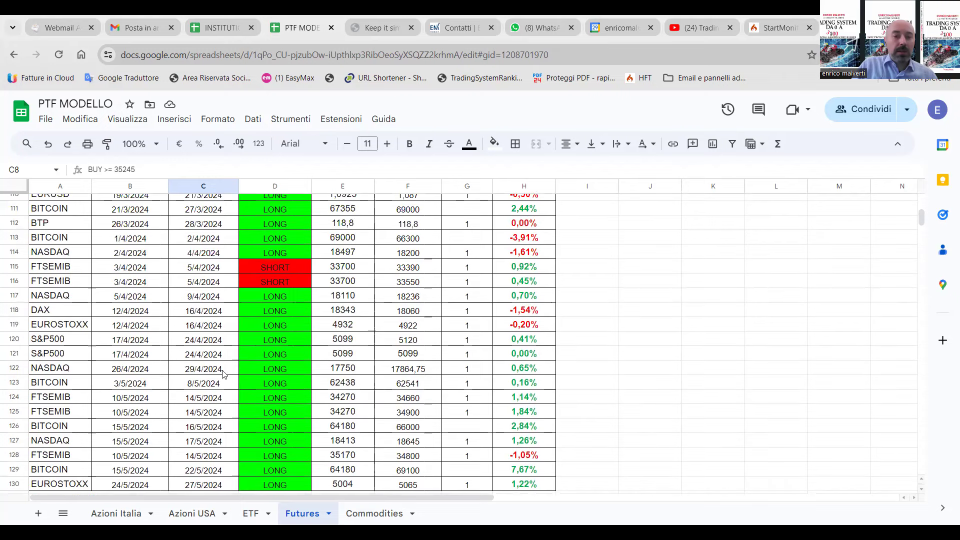
scroll(181, 359, "down", 2)
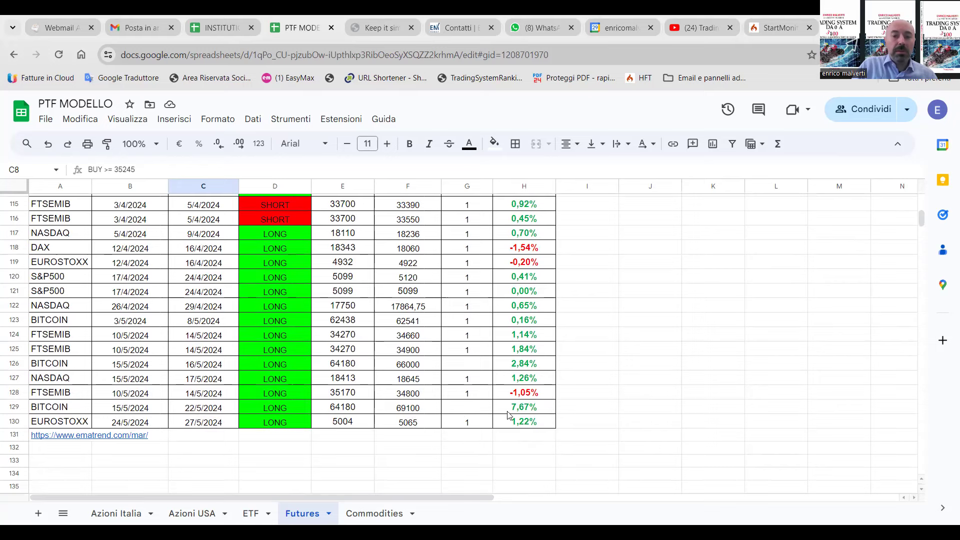
scroll(514, 399, "up", 13)
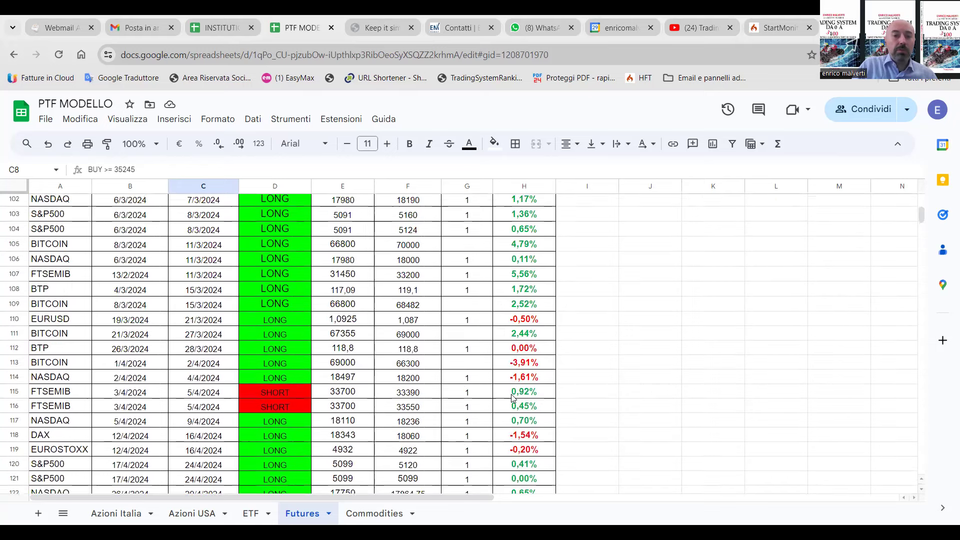
scroll(513, 399, "up", 5)
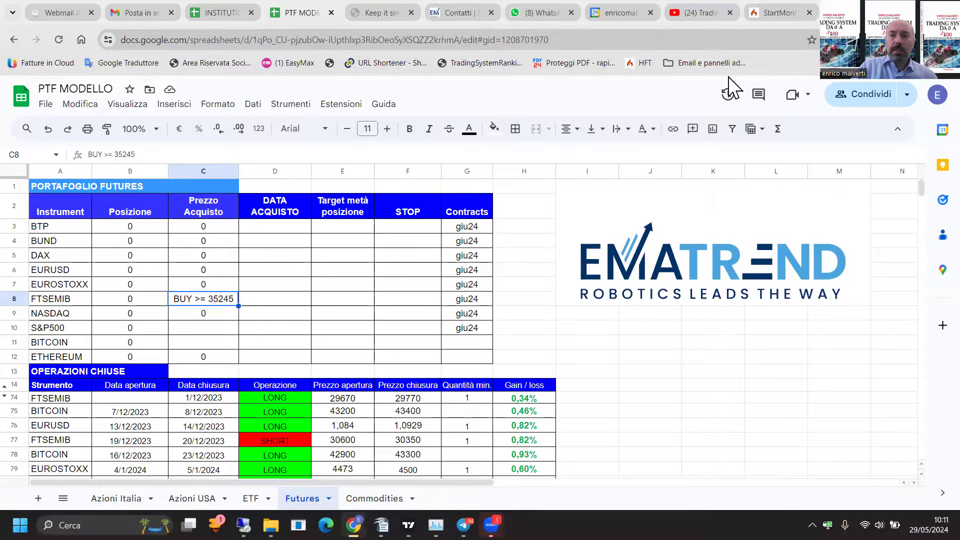
Step: Switch back to Visual Trader, inspect the Bitcoin candles around 22 May 2024, and restore the chart to its normal size
key("alt+Tab")
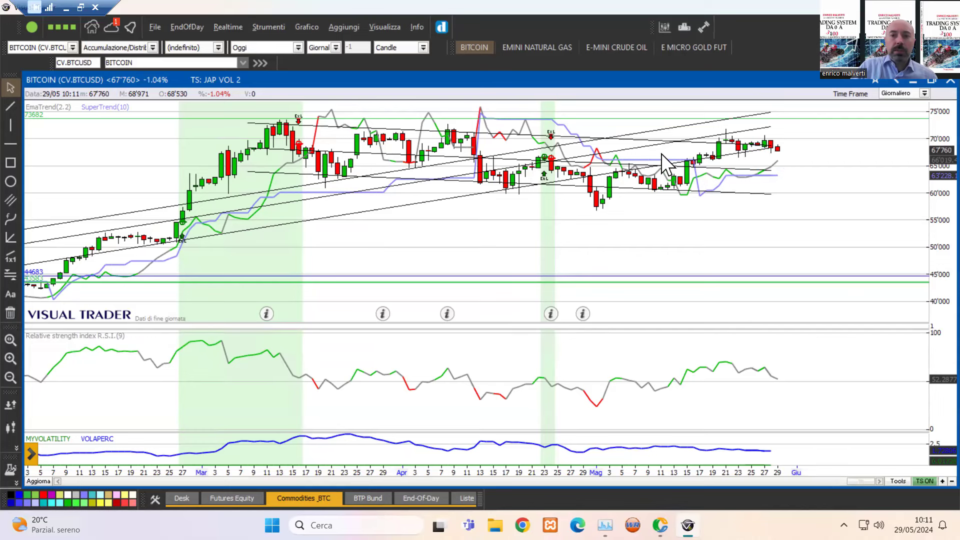
left_click(730, 145)
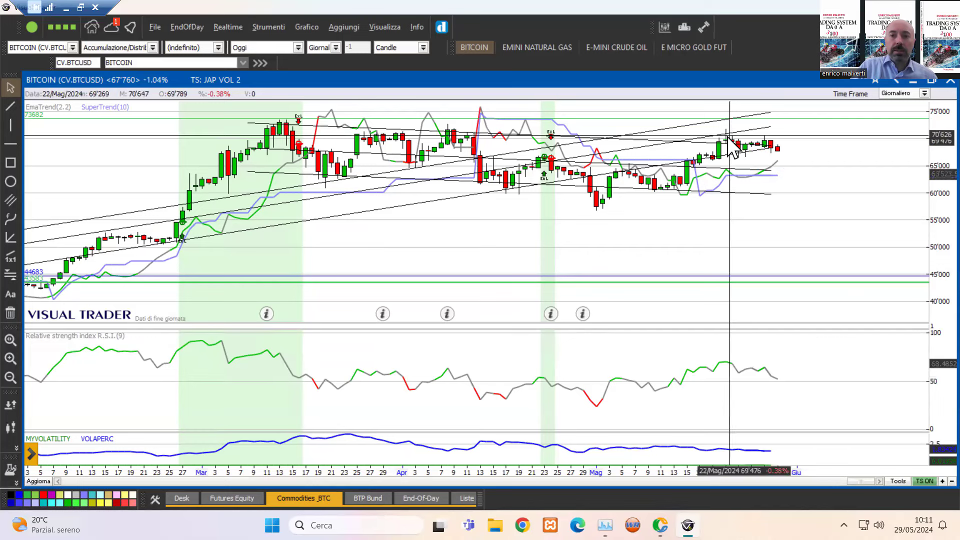
left_click_drag(716, 139, 280, 155)
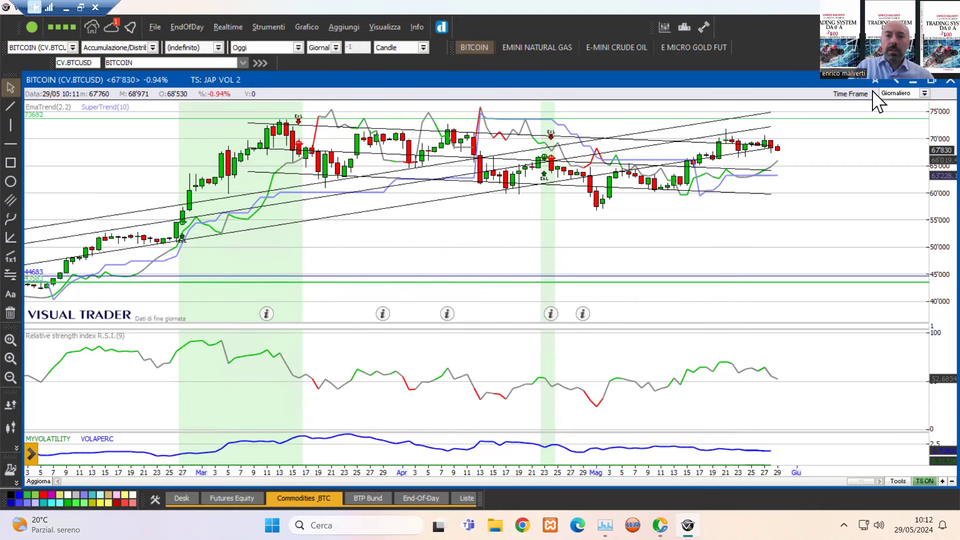
left_click(931, 80)
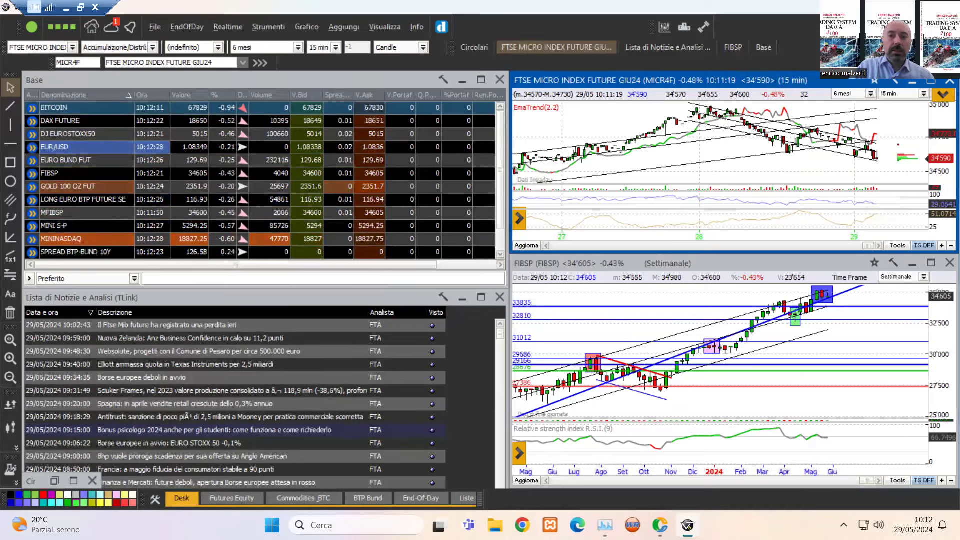
Step: Load the UNICREDIT chart in the End-Of-Day panel by searching for "UNICRED"
key("super+d")
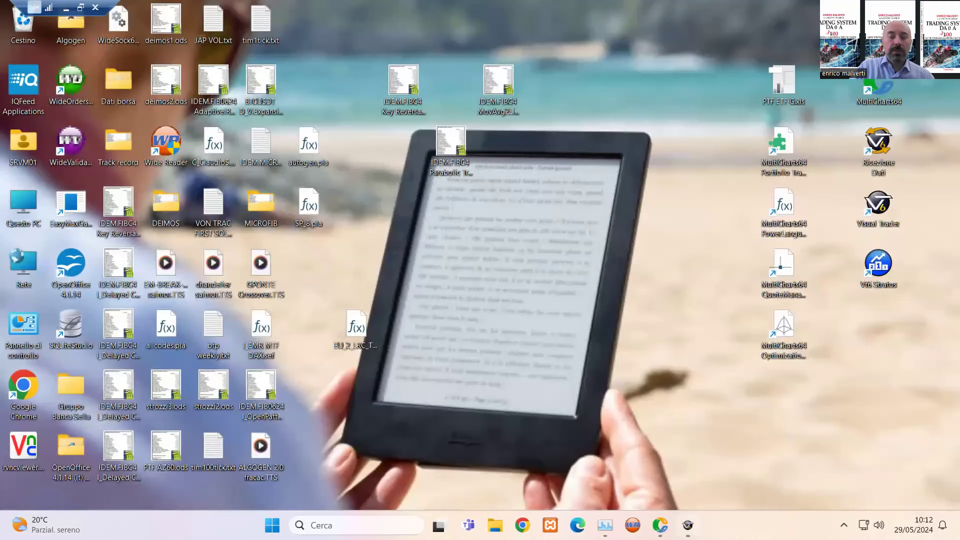
left_click(687, 525)
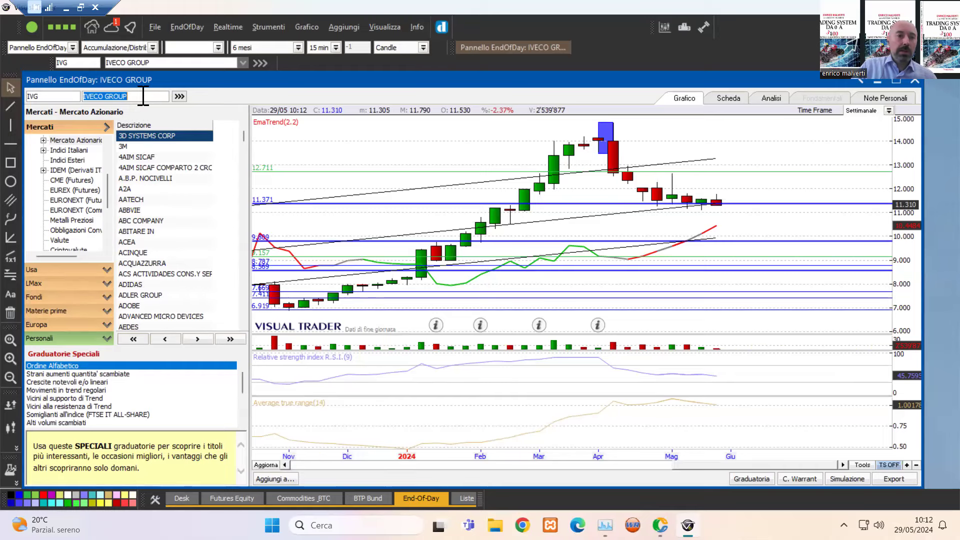
type("UNICRED")
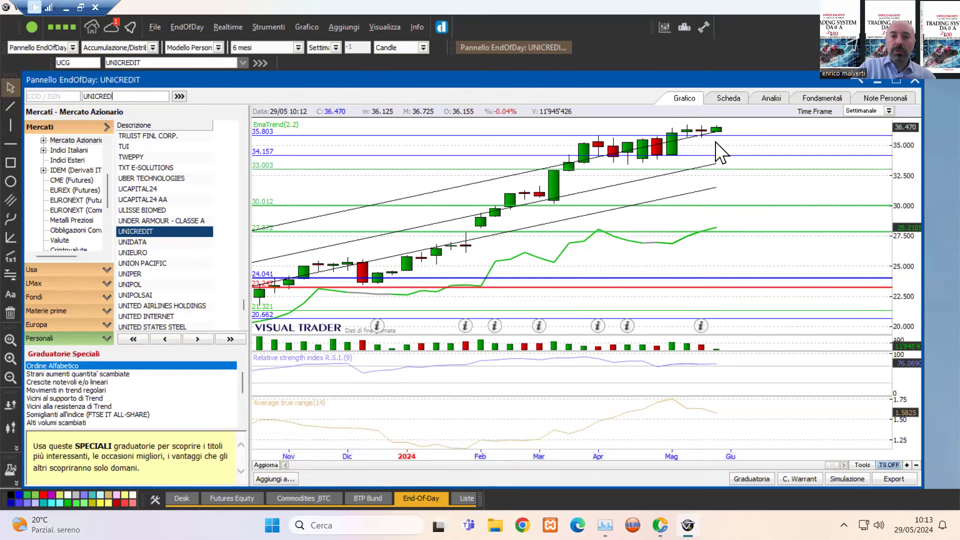
Step: Set the UNICREDIT chart's time frame to Giornaliero and narrow the view to the 2024 candles
left_click(889, 111)
left_click(871, 122)
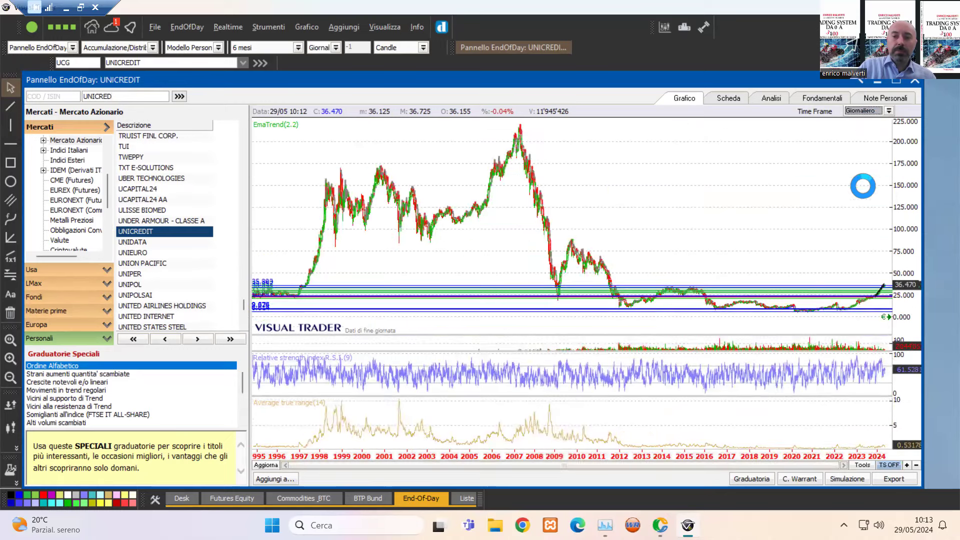
scroll(868, 205, "up", 5)
scroll(868, 201, "up", 5)
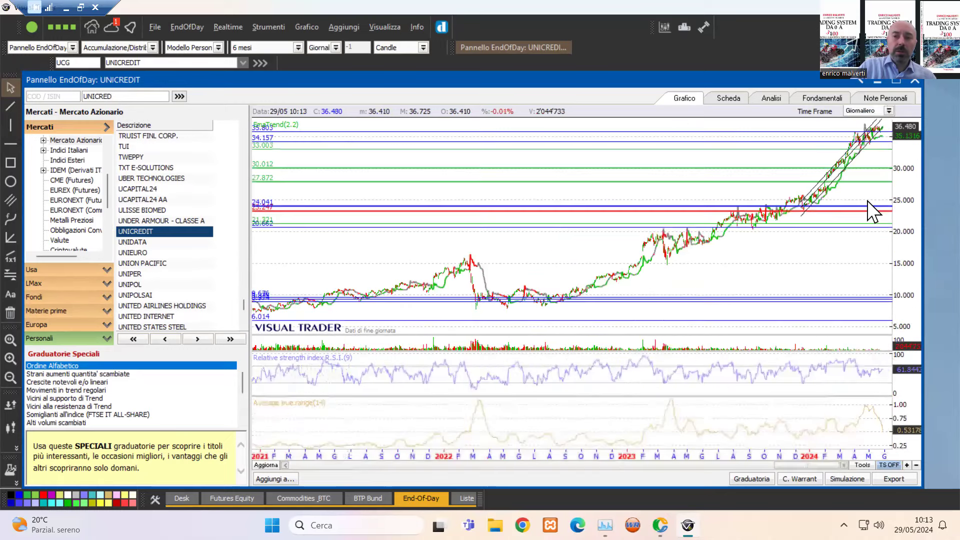
scroll(860, 190, "up", 1)
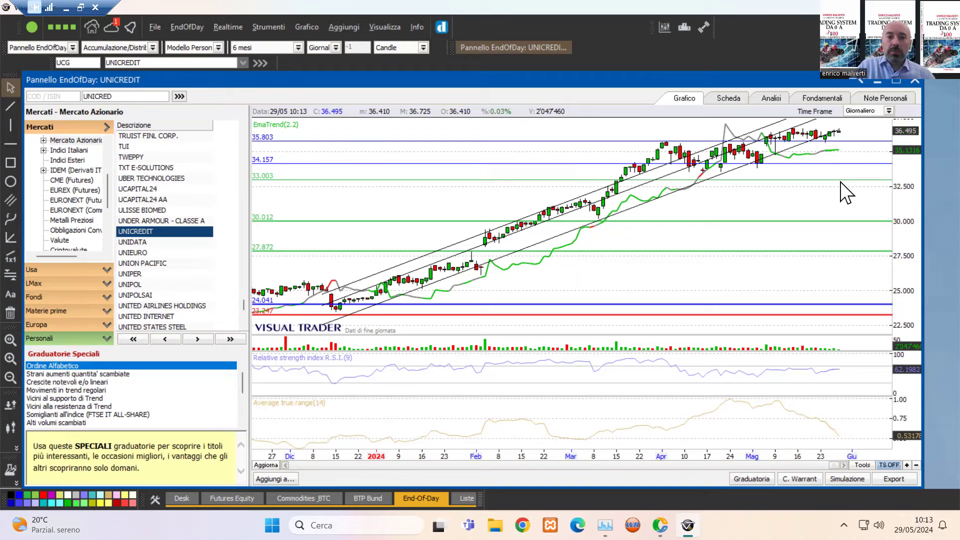
scroll(846, 192, "up", 2)
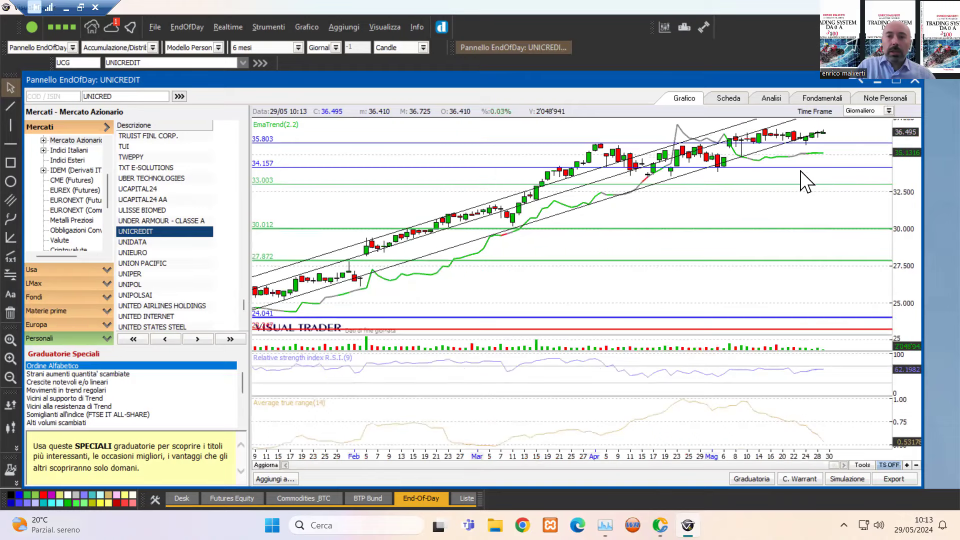
Step: Examine UNICREDIT's May 2024 daily candles against the price channel and horizontal levels, along with the Average true range indicator
left_click(739, 150)
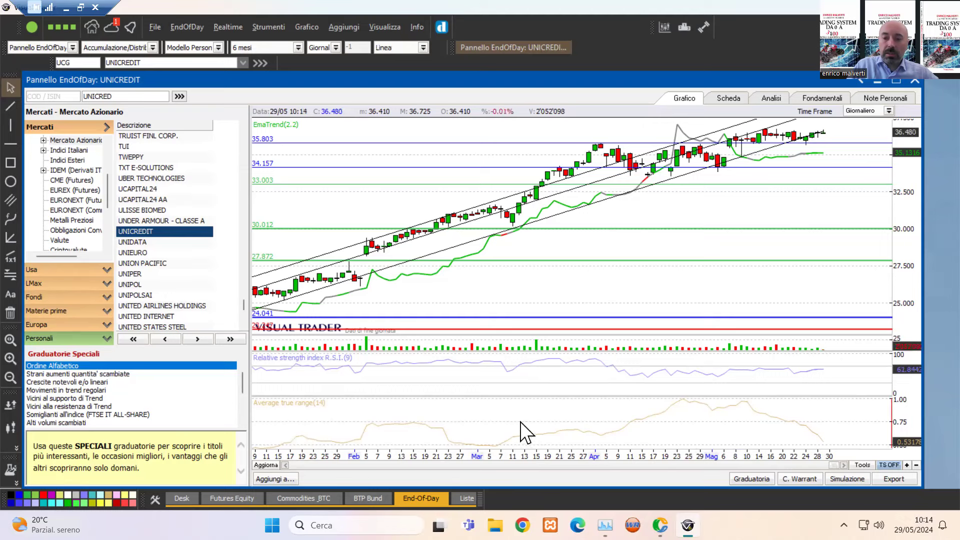
left_click(503, 434)
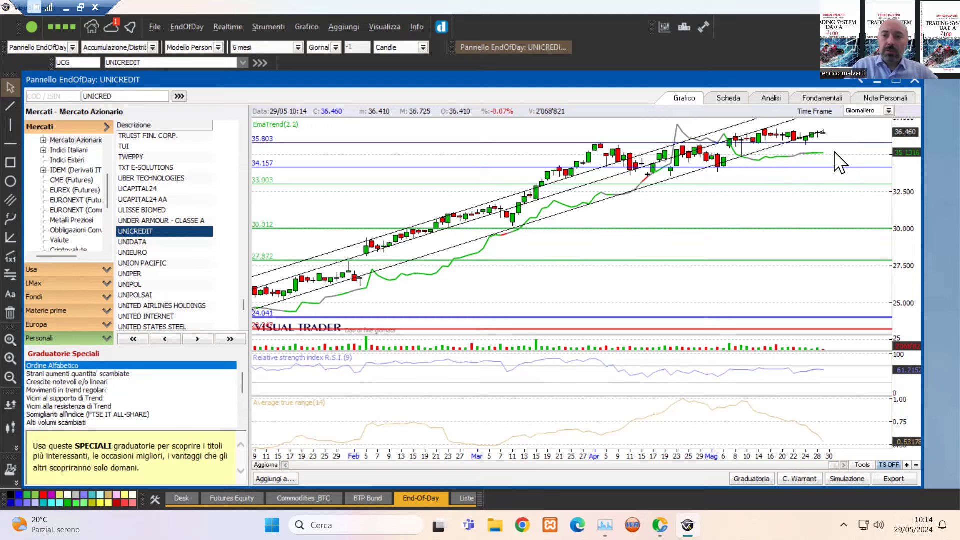
left_click(754, 151)
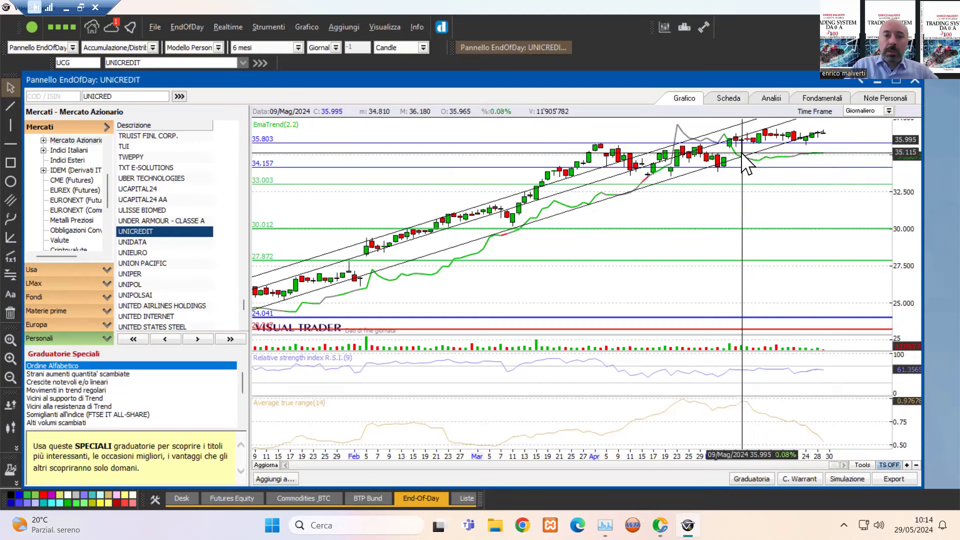
left_click(747, 163)
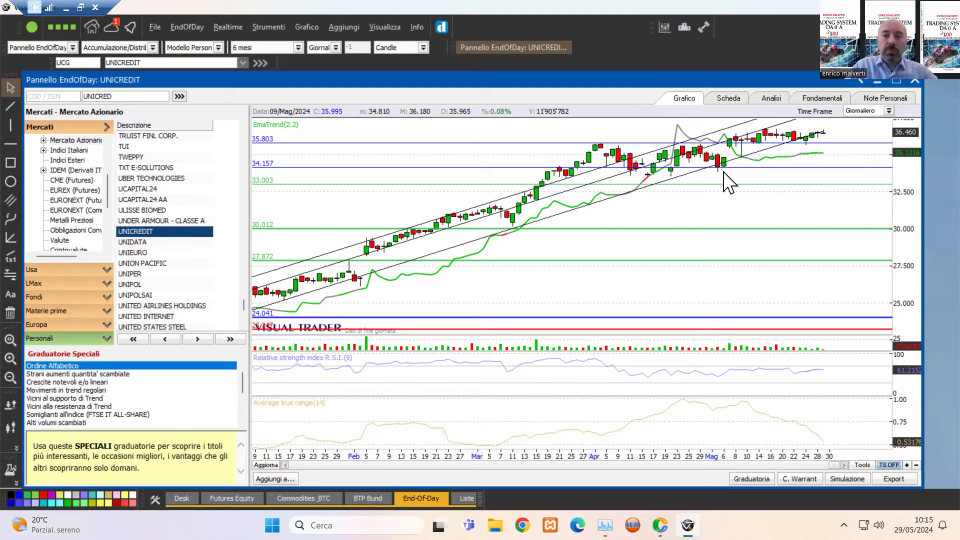
left_click(844, 127)
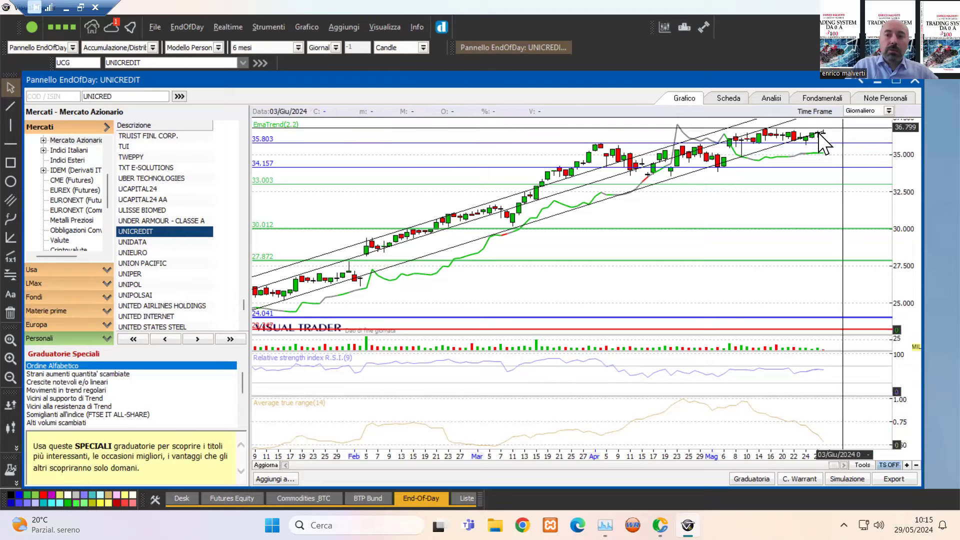
left_click(766, 137)
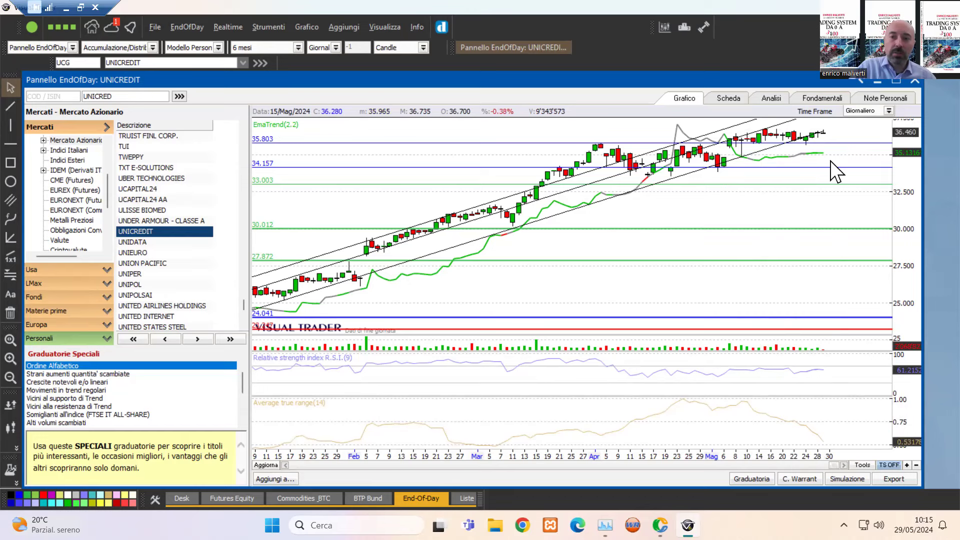
scroll(830, 165, "up", 1)
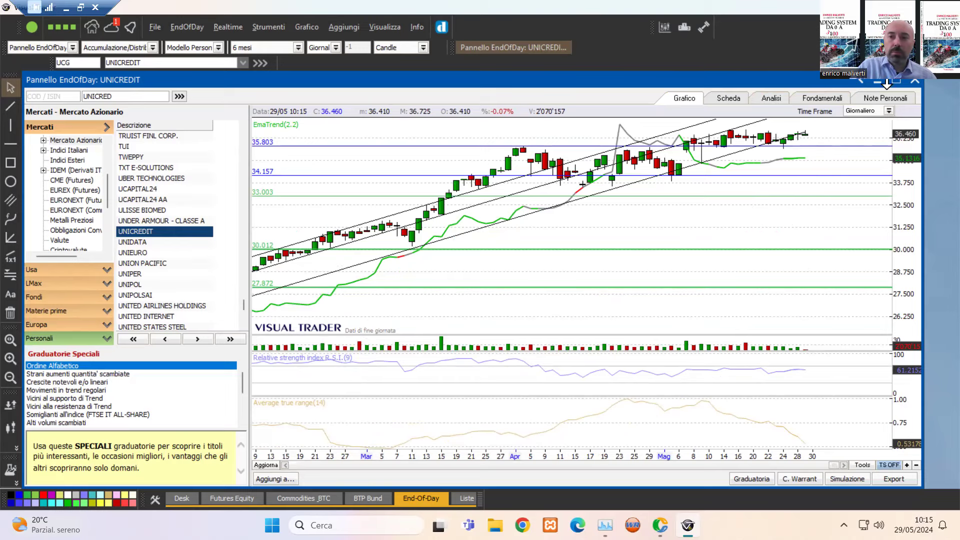
Step: Widen the End-Of-Day panel showing the UNICREDIT chart and select the existing text in its instrument search
left_click_drag(921, 94, 944, 94)
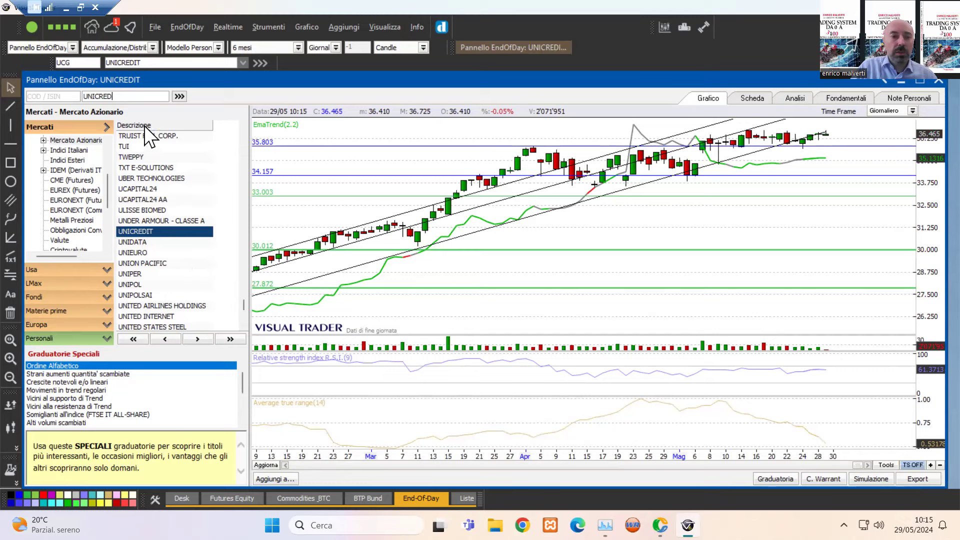
double_click(141, 96)
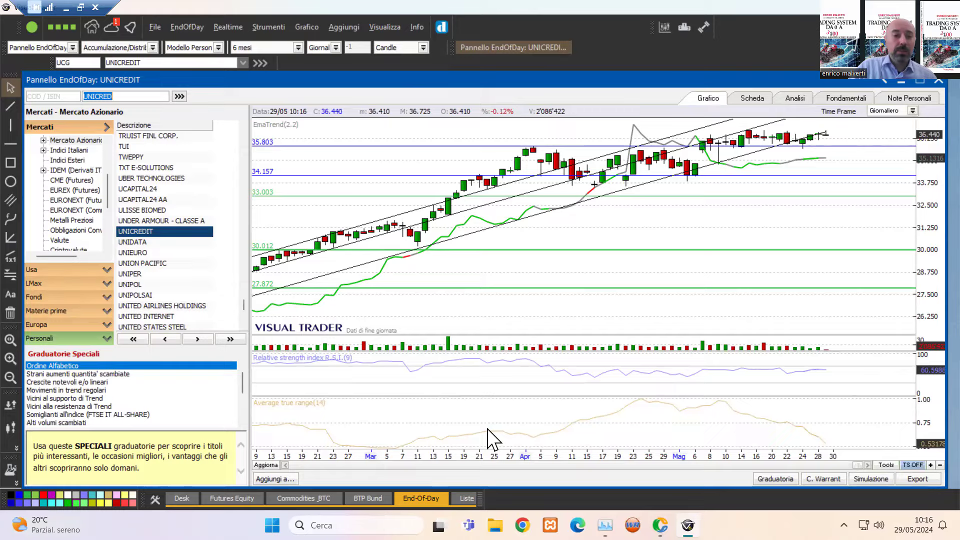
Step: Review the open positions and active orders of the Azioni USA sheet in PTF MODELLO and return to Visual Trader
scroll(294, 348, "up", 15)
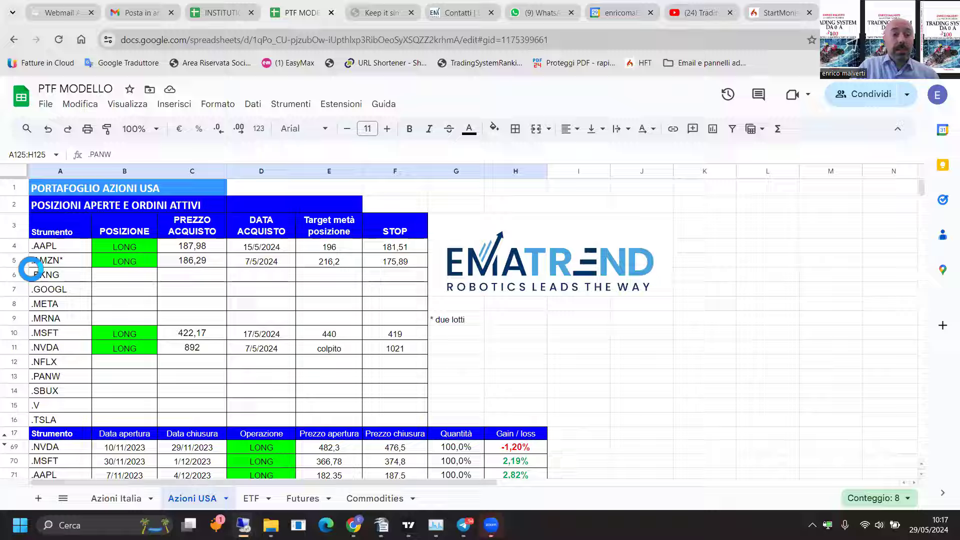
key("alt+Tab")
Step: Select the NASDAQ 100 component stocks list and load the NVIDIA CORPORATION chart by searching for "NV"
left_click(92, 98)
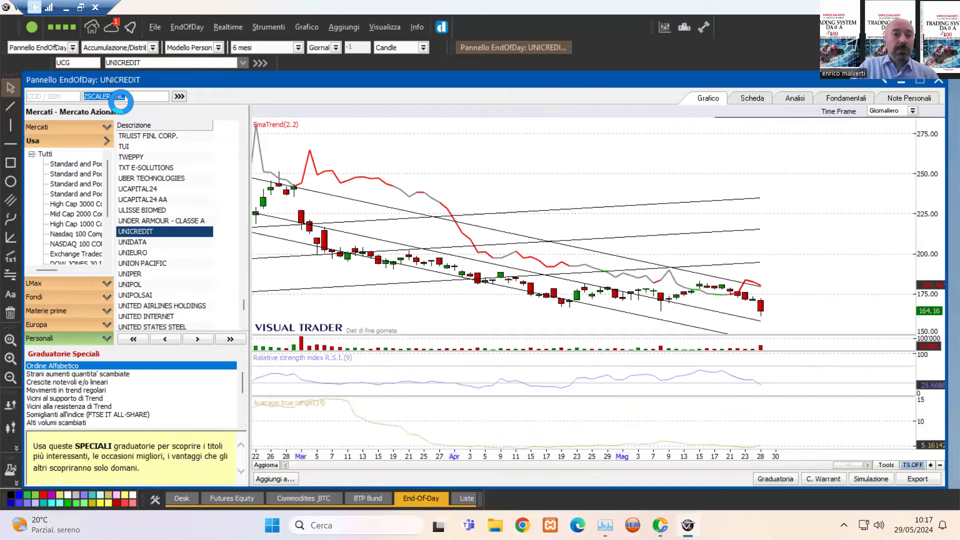
type("a")
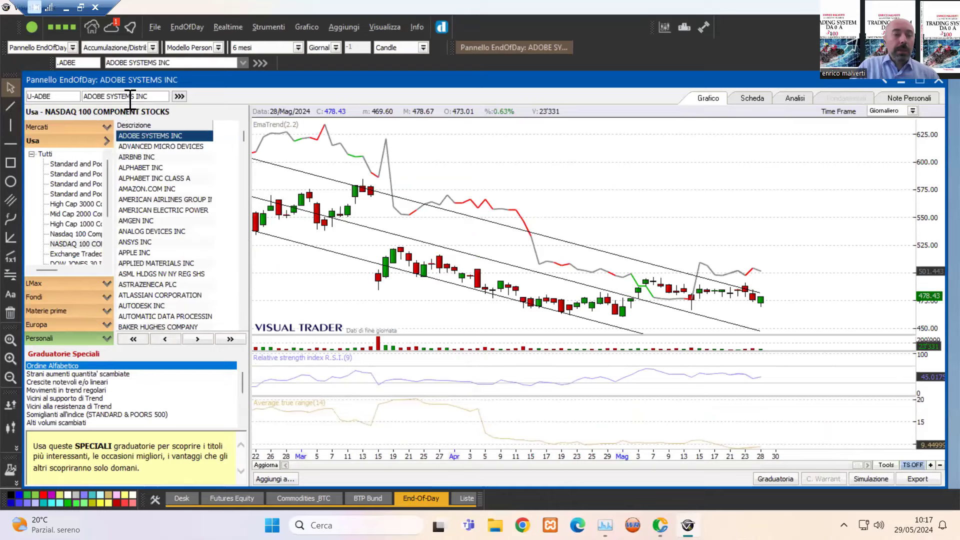
left_click_drag(107, 163, 104, 233)
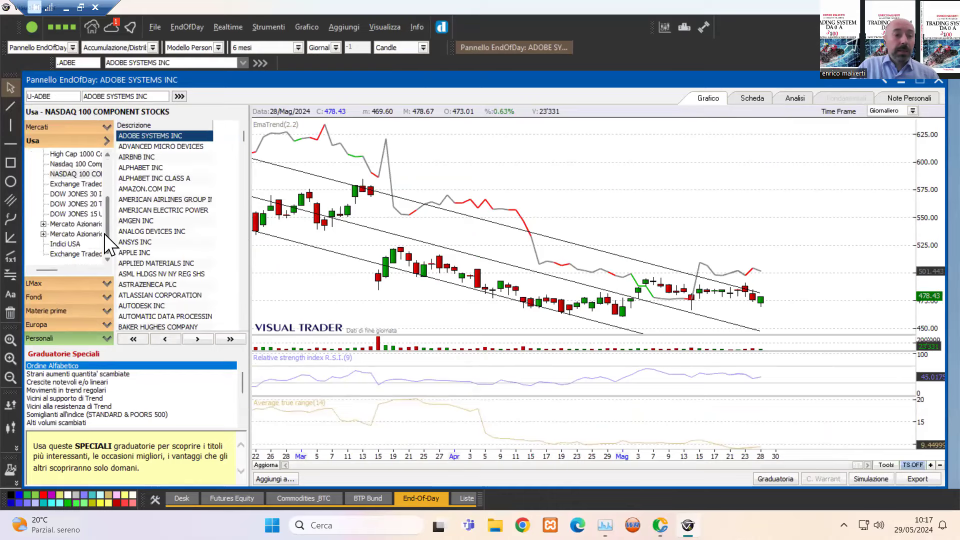
left_click(84, 174)
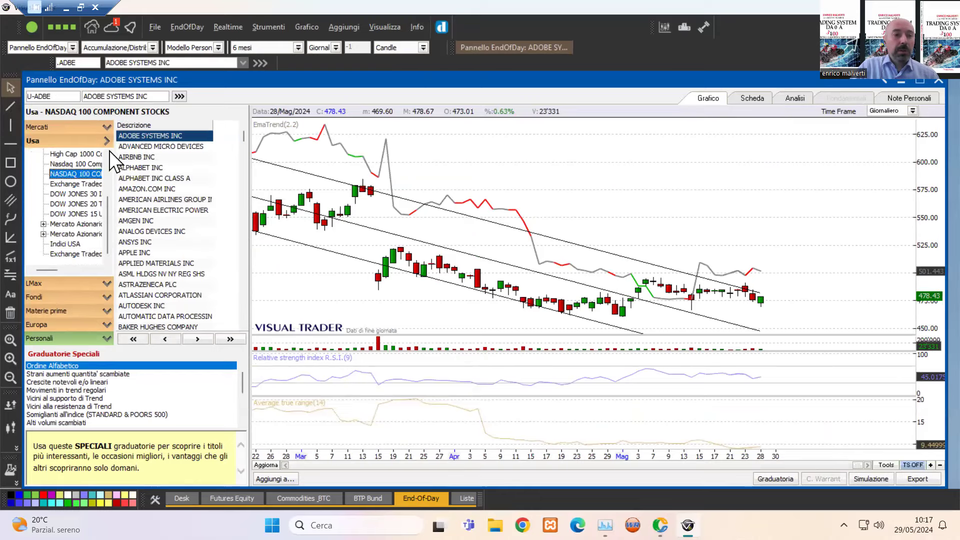
left_click(145, 96)
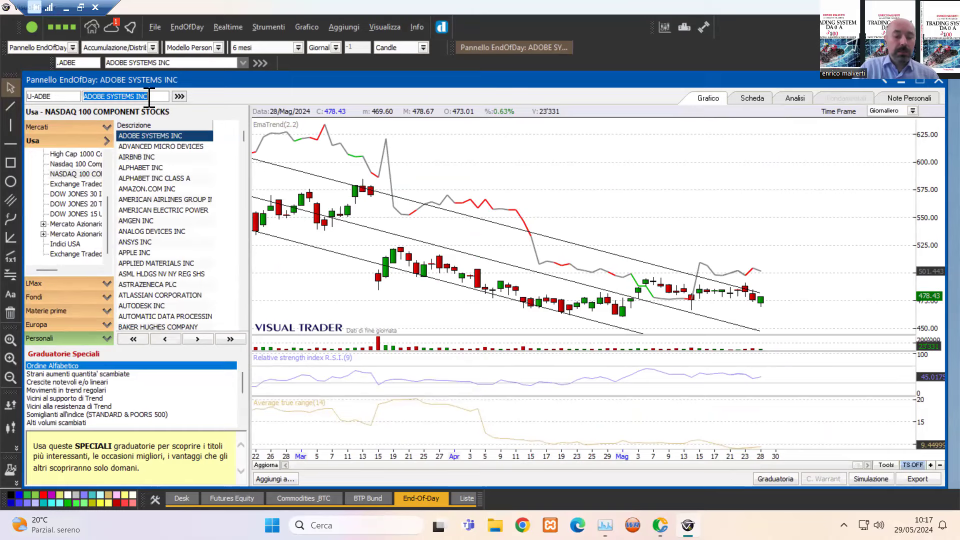
type("NV")
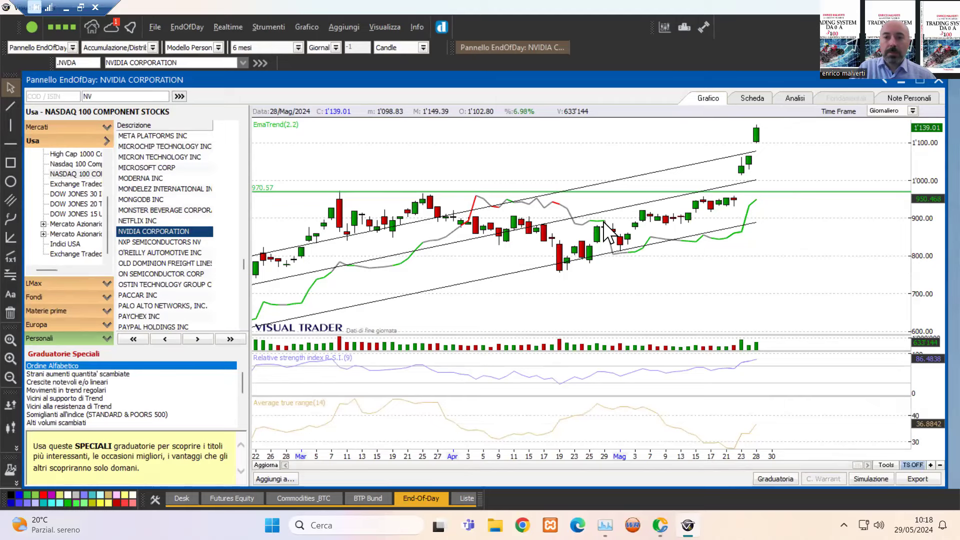
Step: Inspect NVIDIA's daily candles of 22 and 25 April 2024 against the price channel and the EmaTrend line
left_click(564, 218)
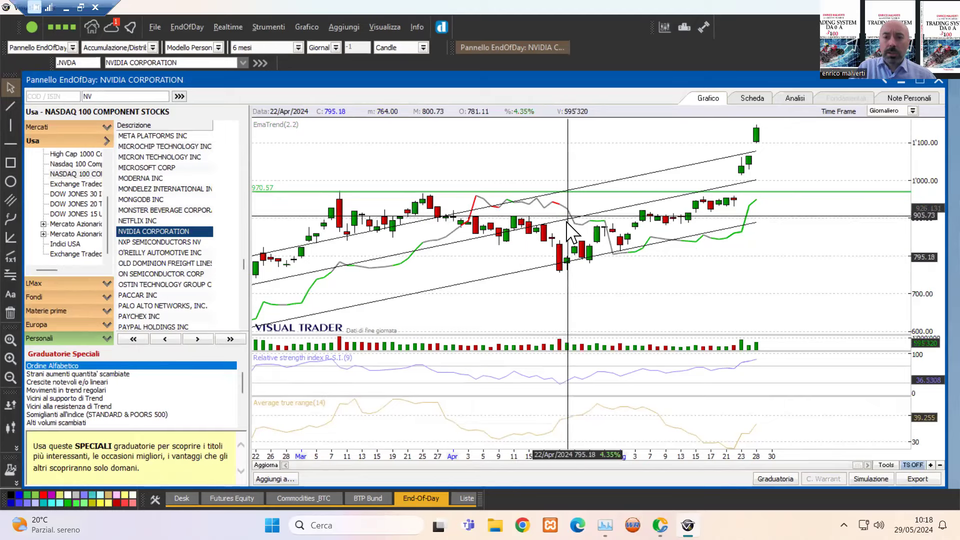
left_click(570, 234)
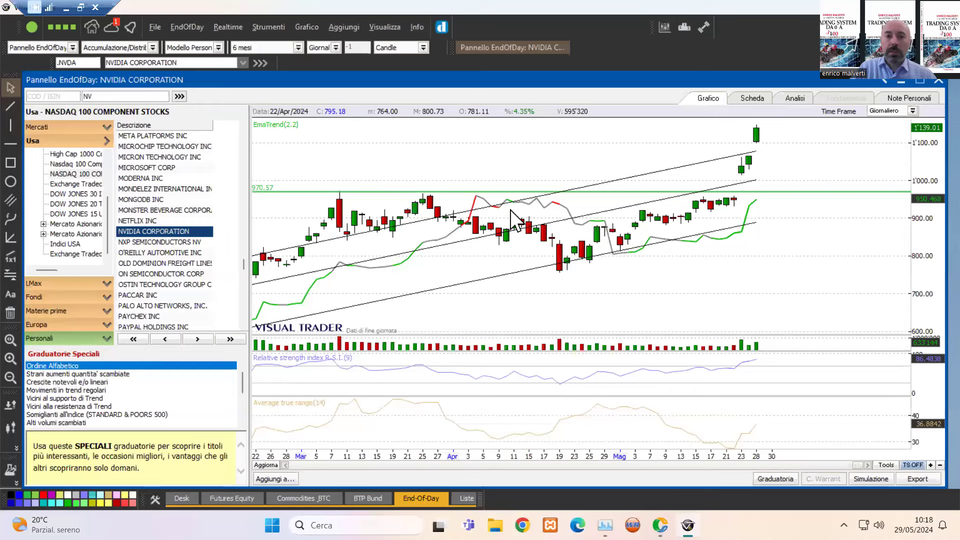
left_click(592, 267)
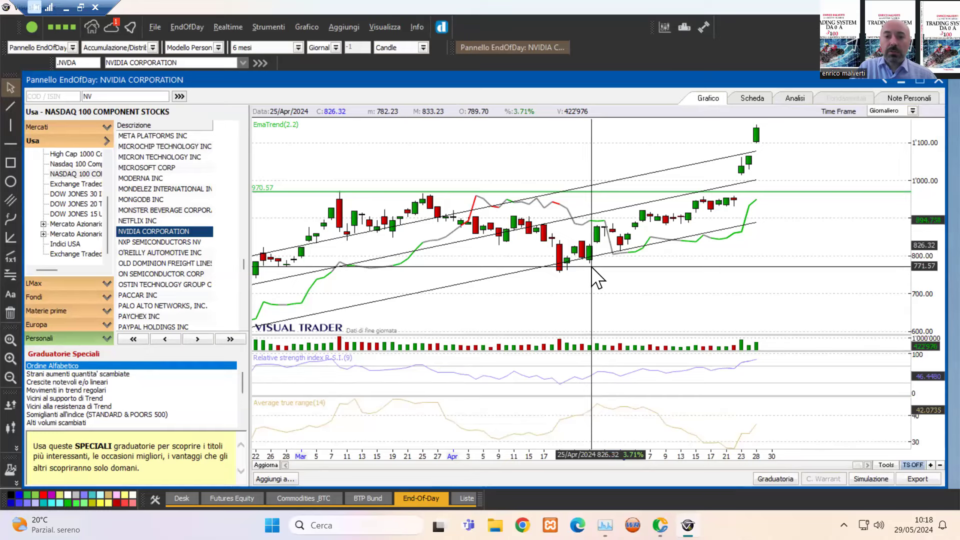
left_click(593, 268)
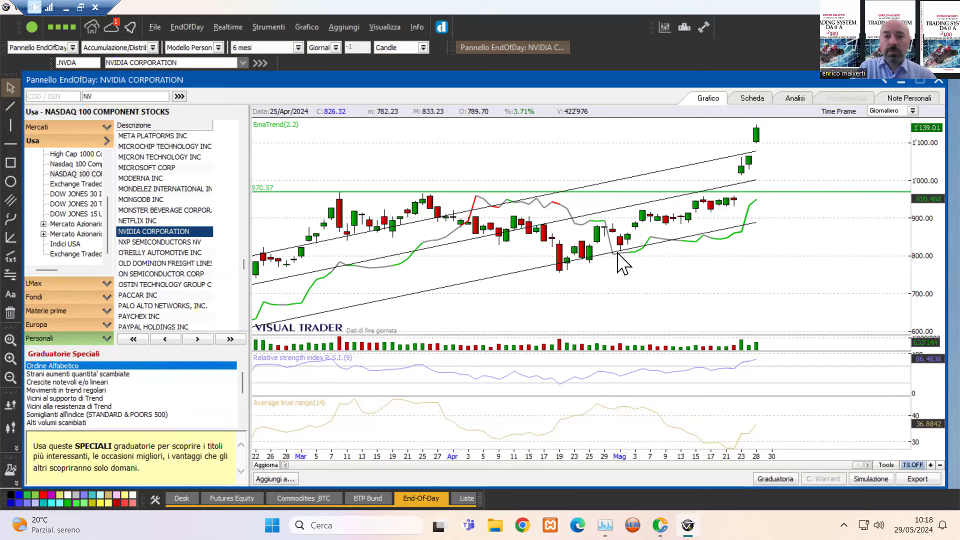